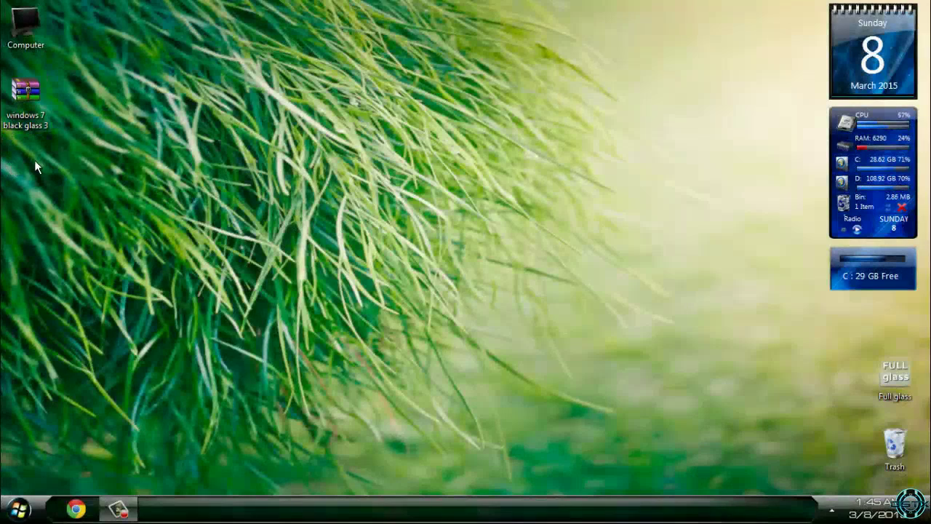
- Select the windows 7 black glass 3 archive and refresh the desktop
click(25, 99)
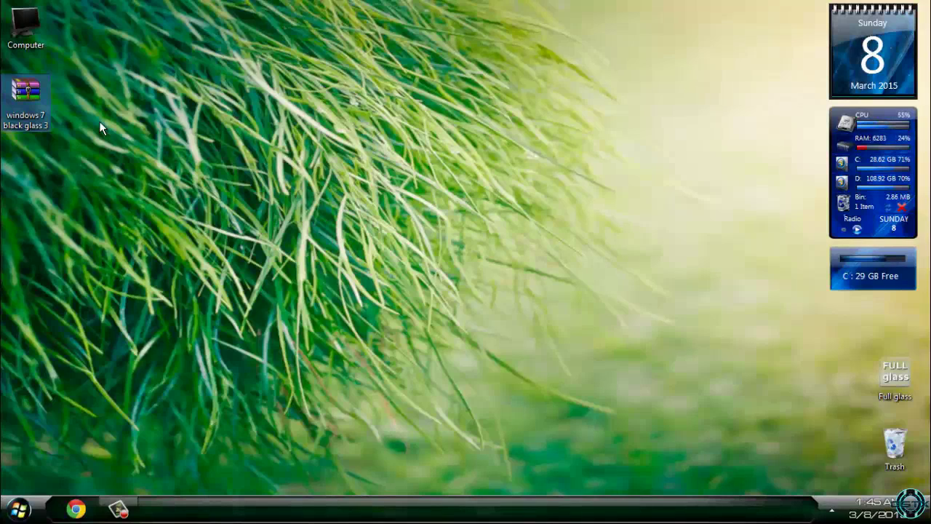
click(99, 121)
right_click(86, 122)
click(95, 217)
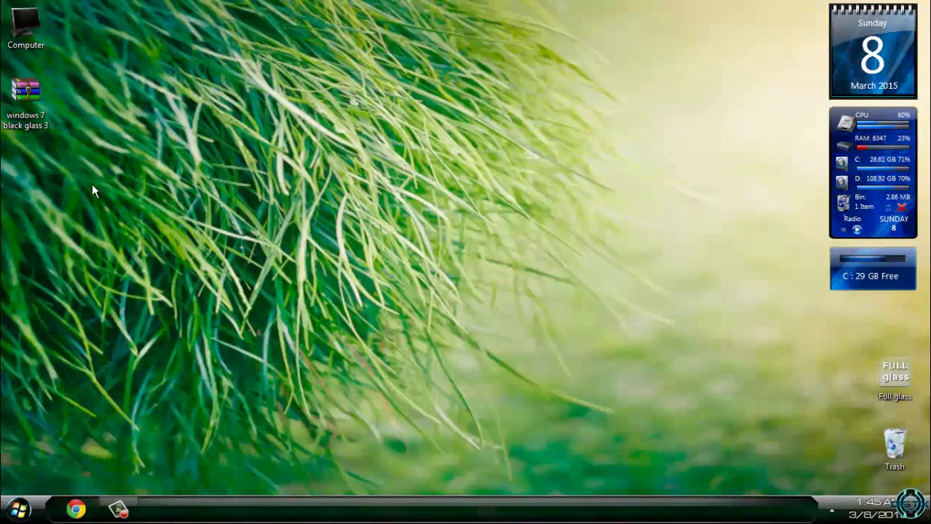
- Extract the archive to its own folder and open the Untitled (2) preview inside
right_click(28, 102)
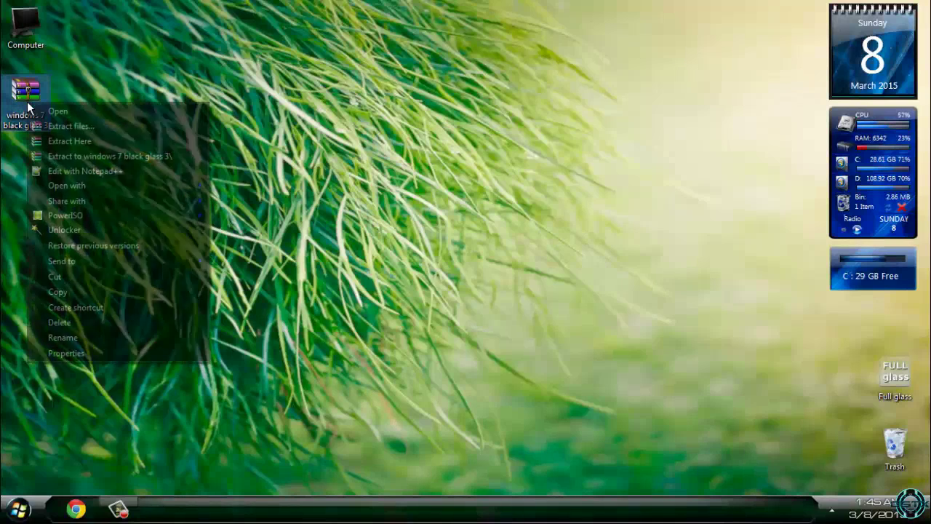
click(88, 156)
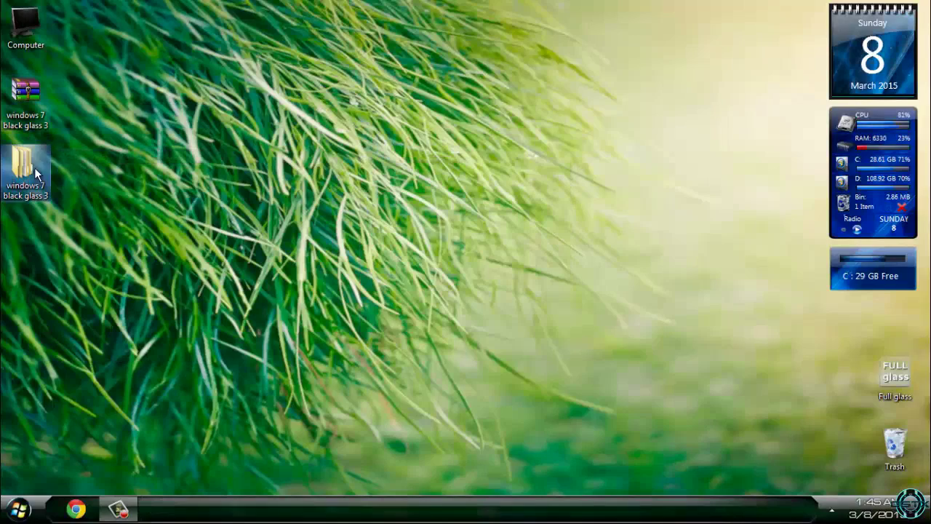
double_click(34, 167)
double_click(148, 106)
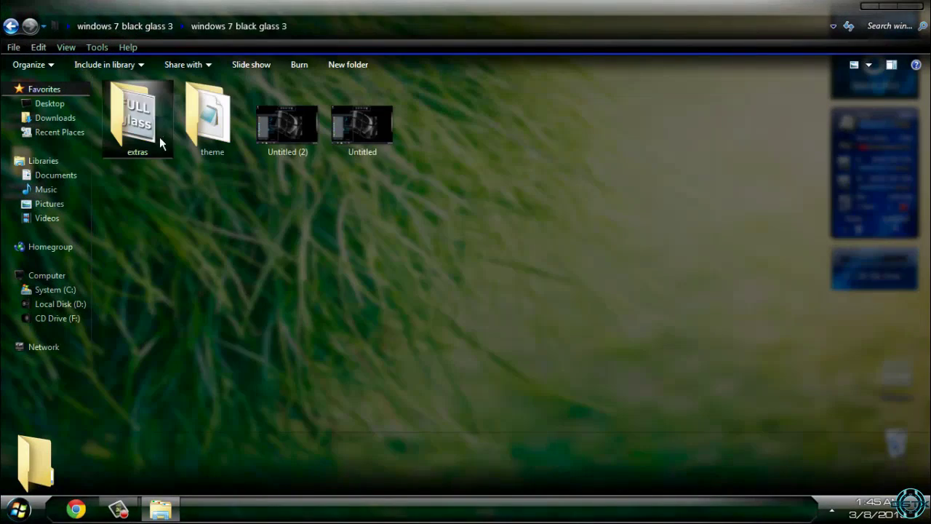
double_click(285, 149)
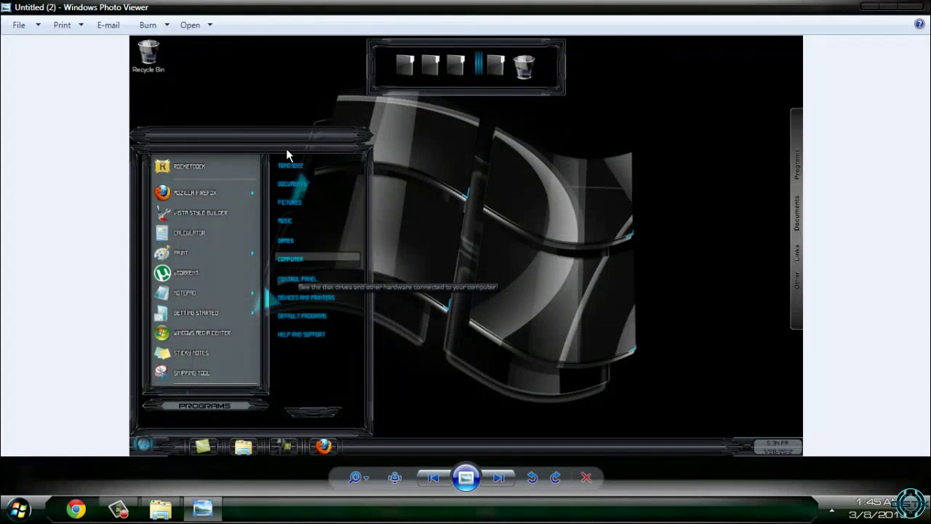
- Flip between the two Untitled preview images, then close Photo Viewer
click(497, 480)
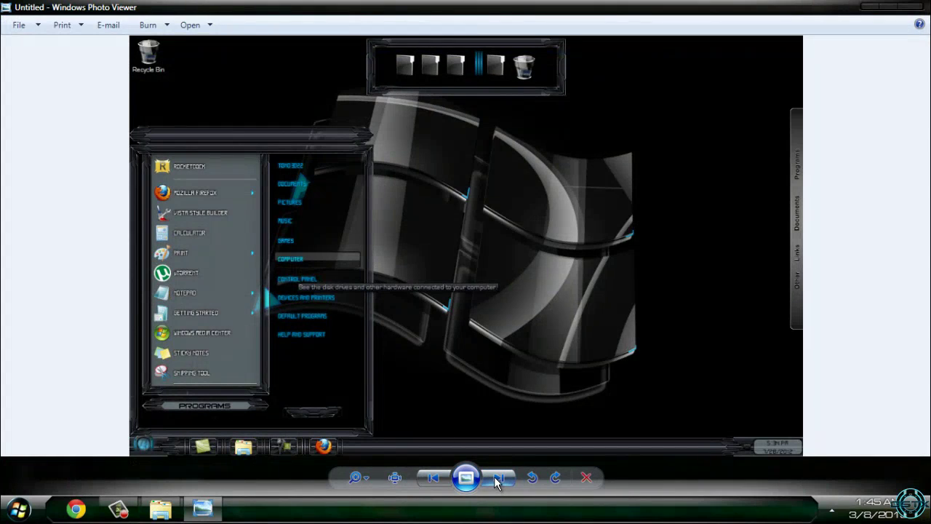
click(497, 479)
click(498, 478)
click(914, 9)
- Copy the win7 black 3 theme file and its folder
click(197, 139)
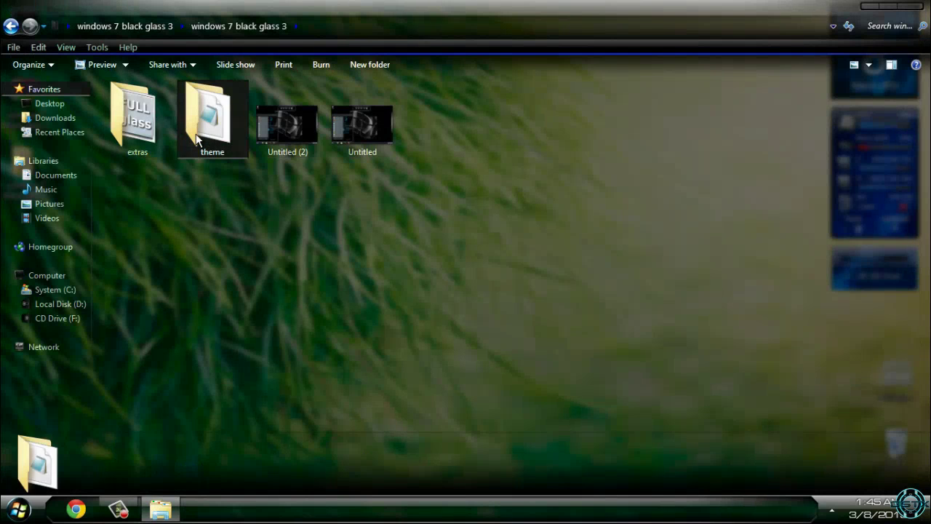
double_click(196, 139)
drag(210, 157, 124, 99)
right_click(125, 100)
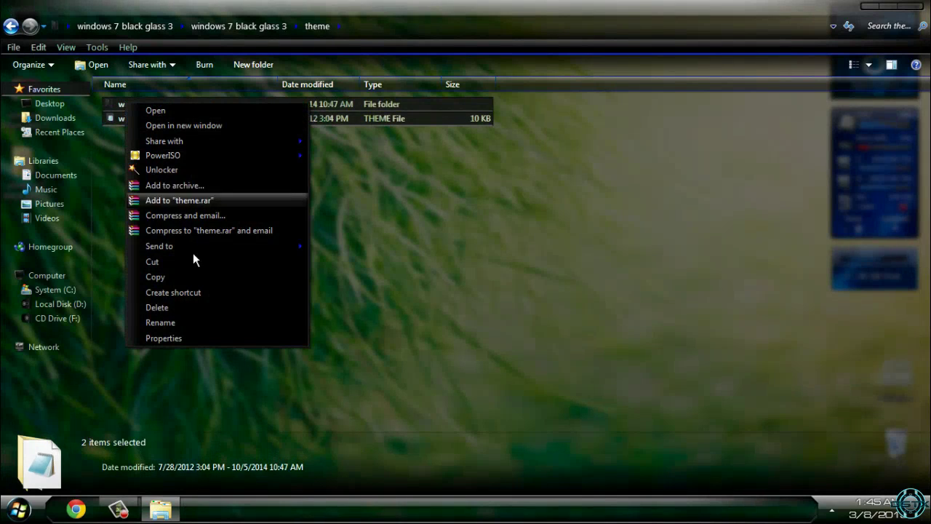
click(173, 275)
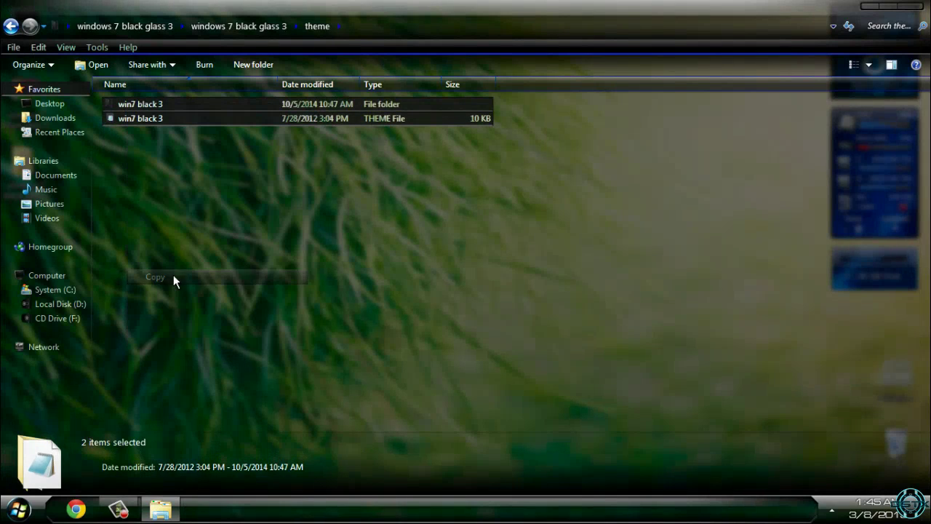
- Paste them into C:\Windows\Resources\Themes and close Explorer
click(78, 294)
double_click(145, 87)
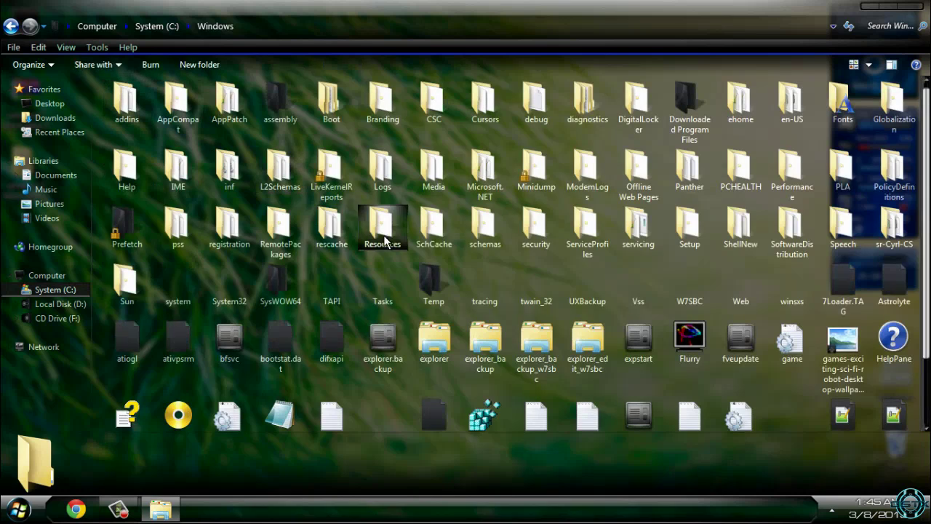
double_click(381, 234)
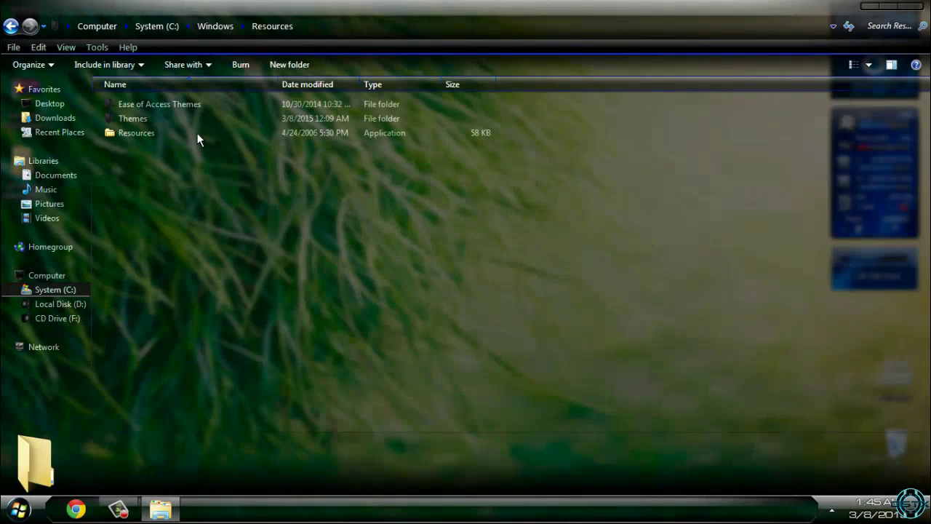
double_click(157, 123)
right_click(593, 218)
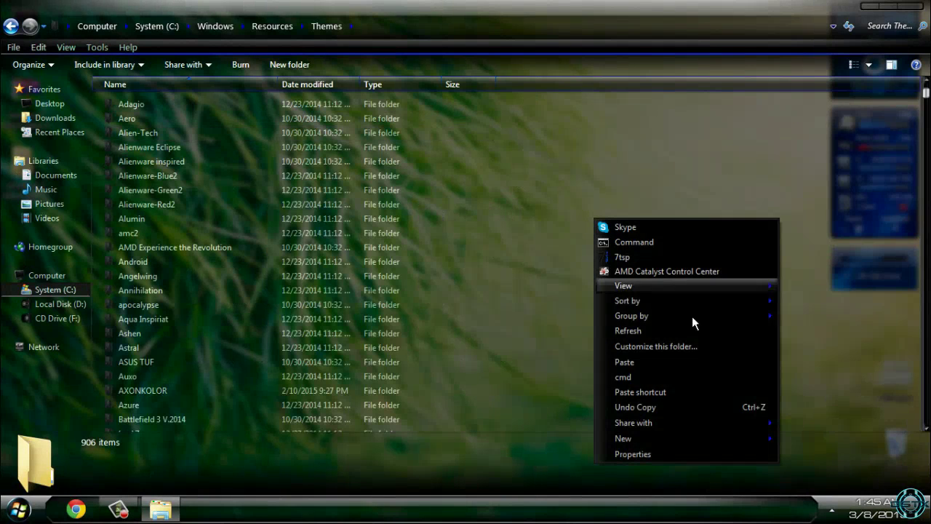
click(638, 364)
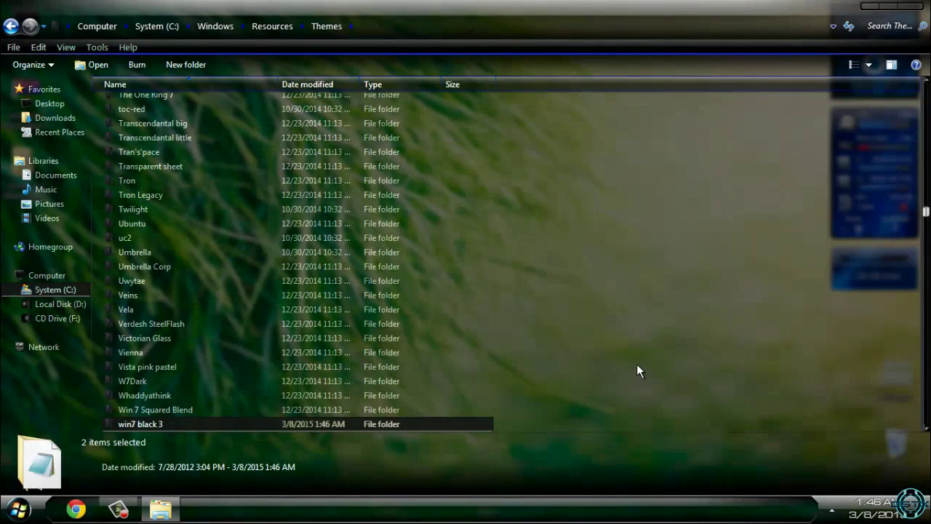
click(907, 13)
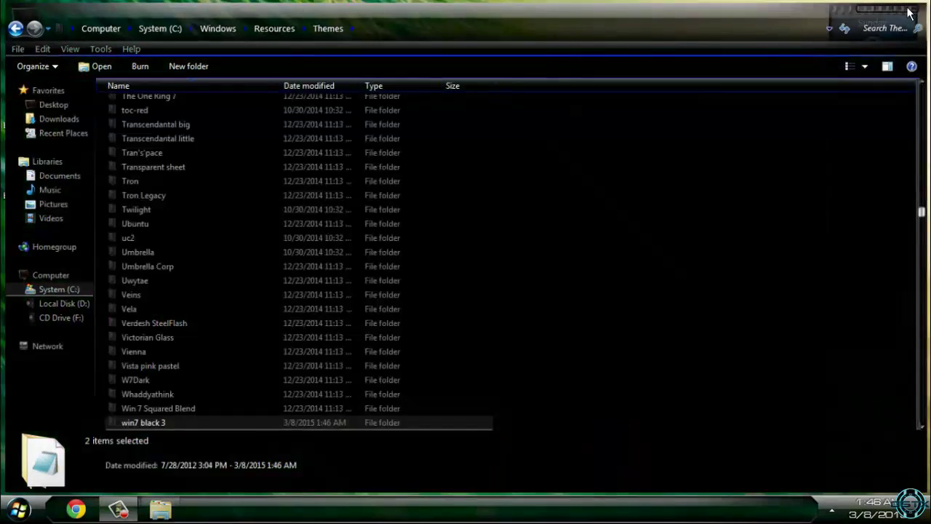
- Open Personalization from the desktop and scroll the theme list until win7 black 3 appears
right_click(250, 240)
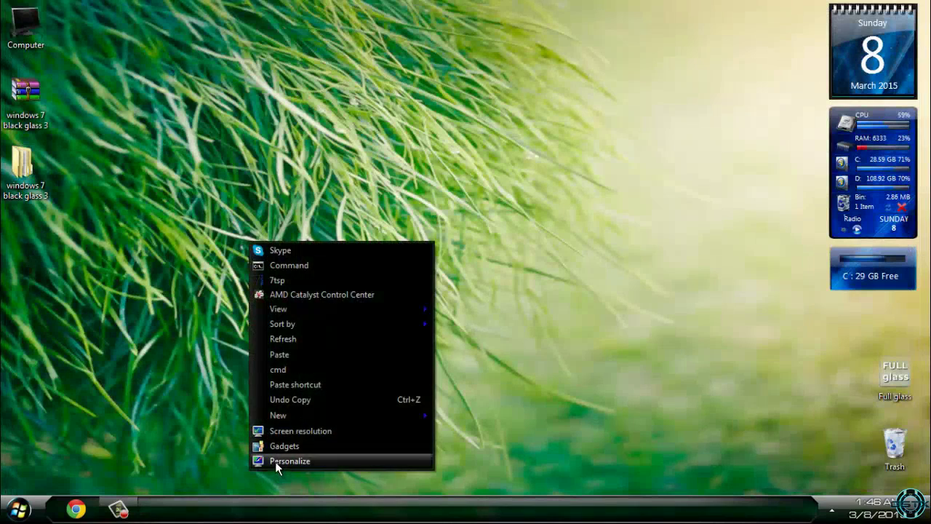
click(280, 460)
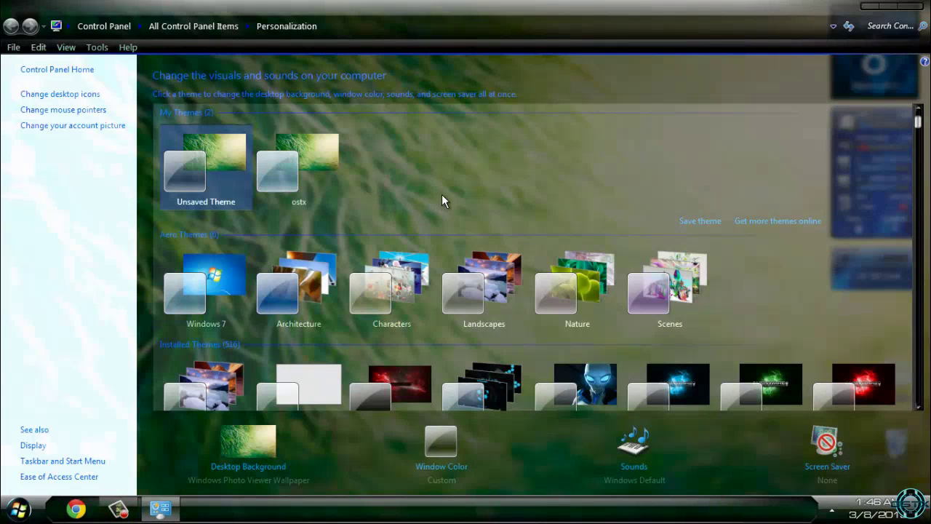
drag(922, 125, 926, 399)
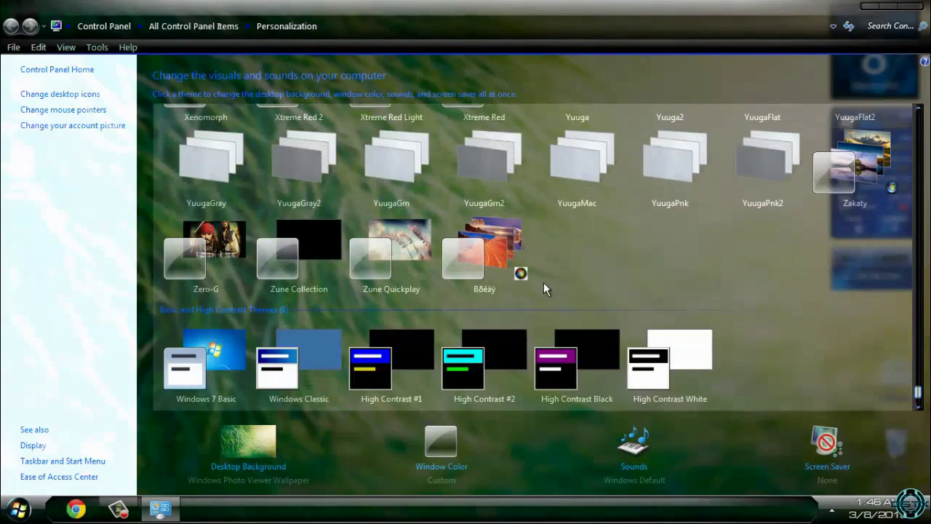
scroll(631, 298, up, 2)
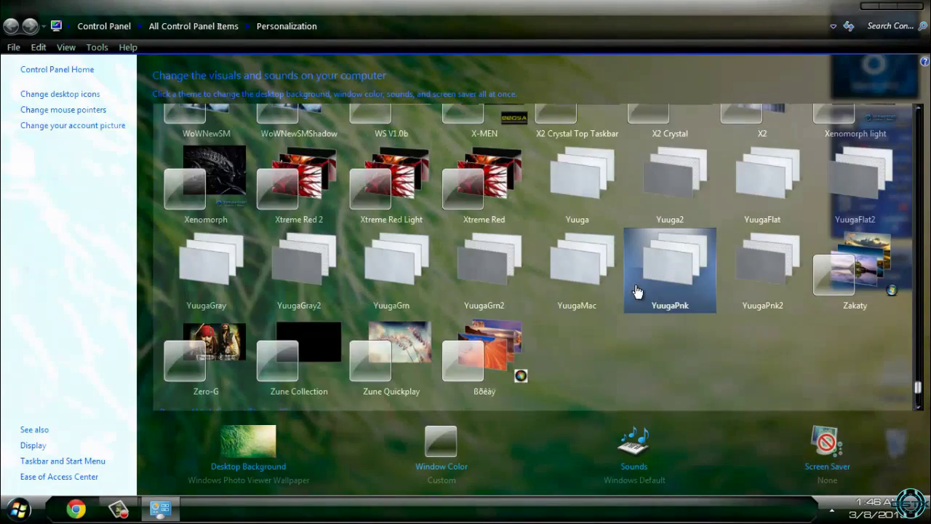
scroll(639, 308, up, 1)
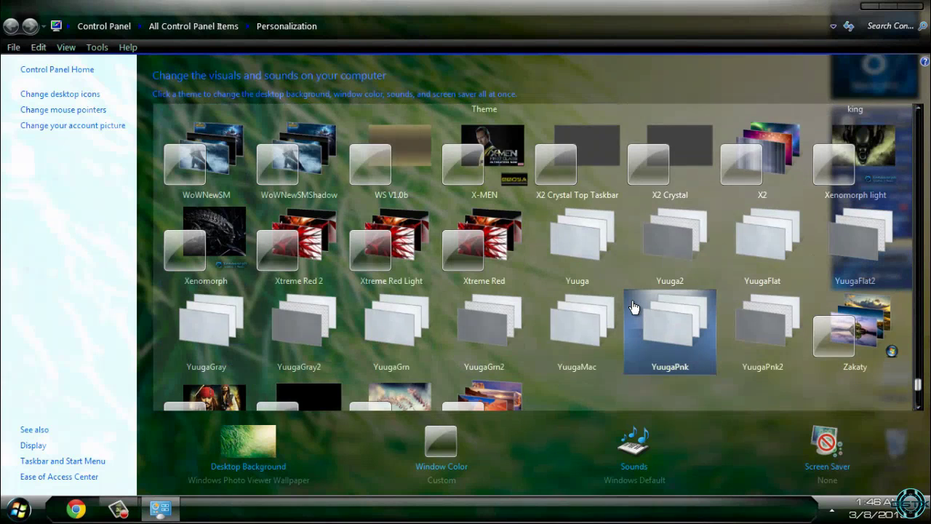
scroll(633, 307, up, 1)
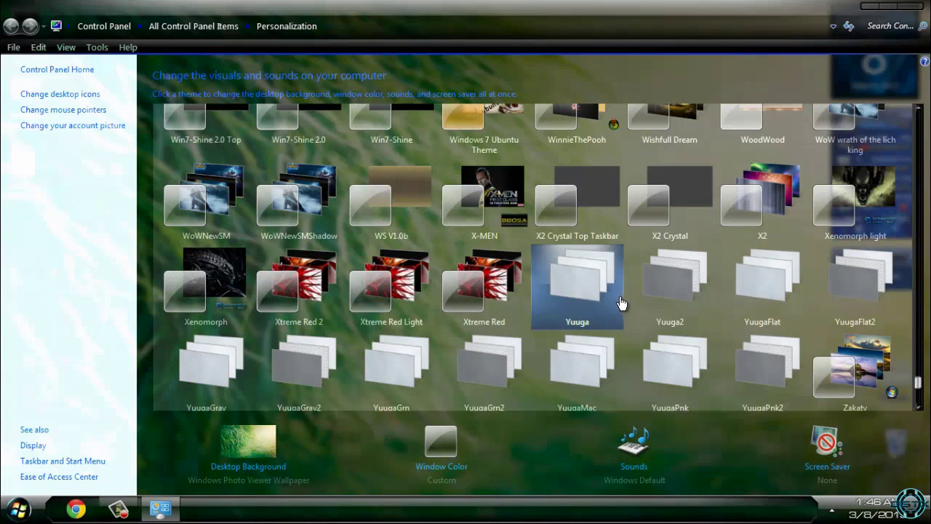
scroll(521, 277, up, 1)
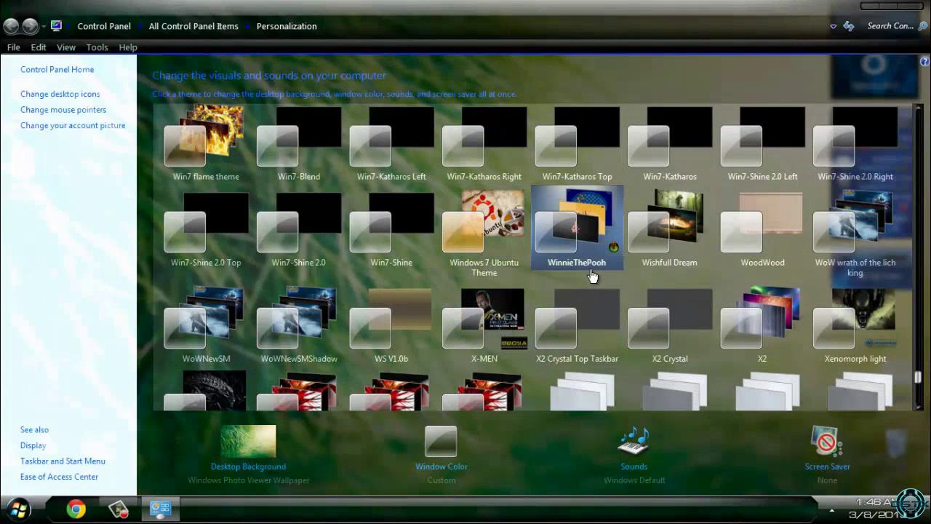
scroll(590, 275, up, 1)
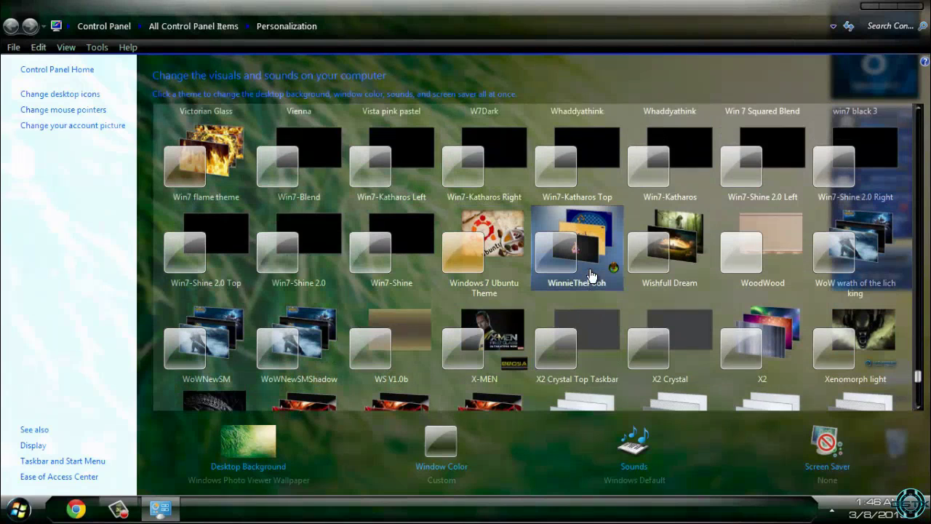
scroll(673, 240, up, 1)
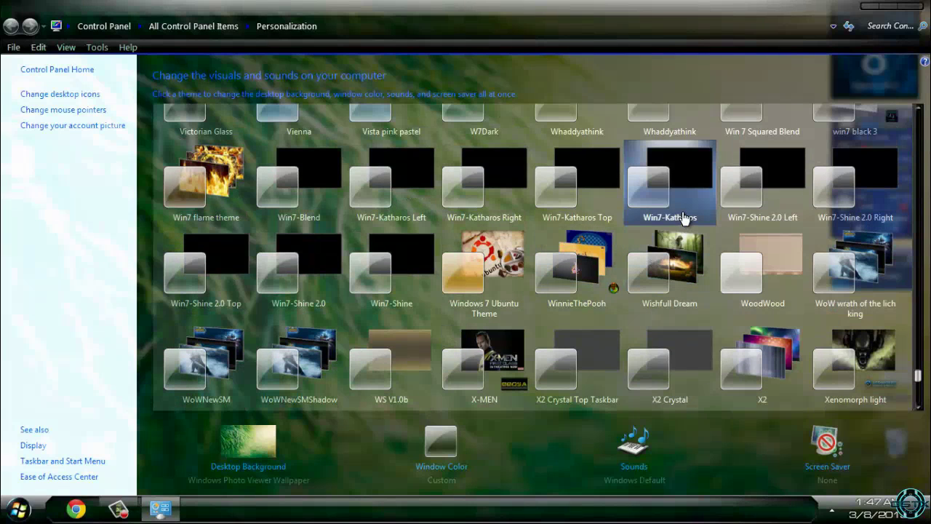
scroll(674, 219, up, 1)
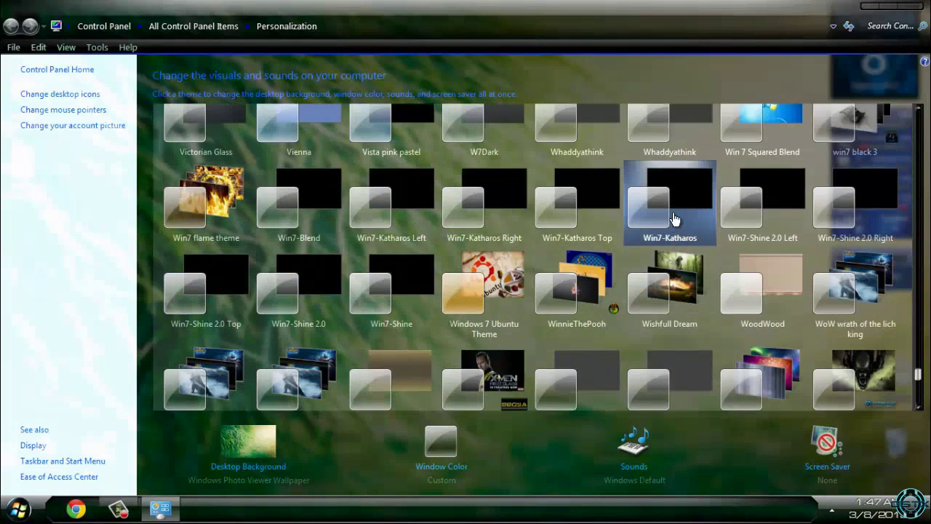
scroll(675, 218, up, 3)
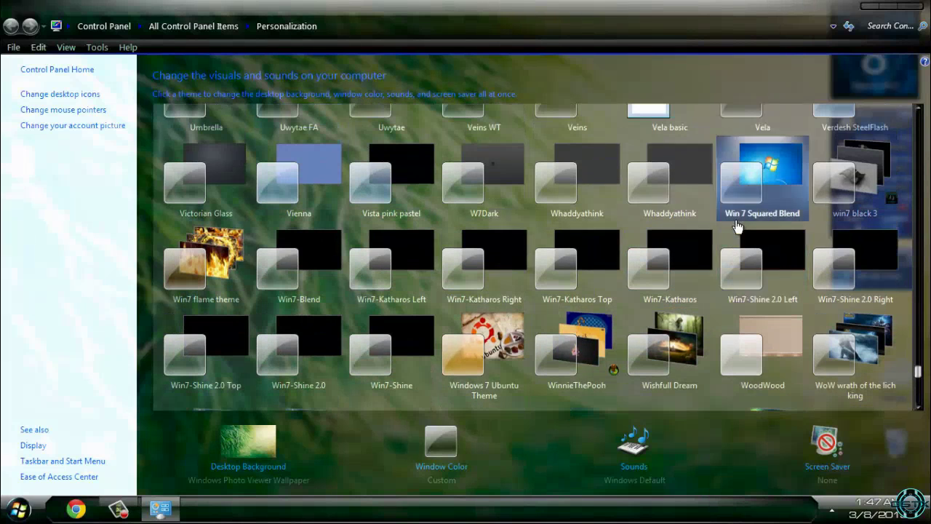
- Apply the win7 black 3 theme, then open Computer, restore it smaller and close it
click(862, 196)
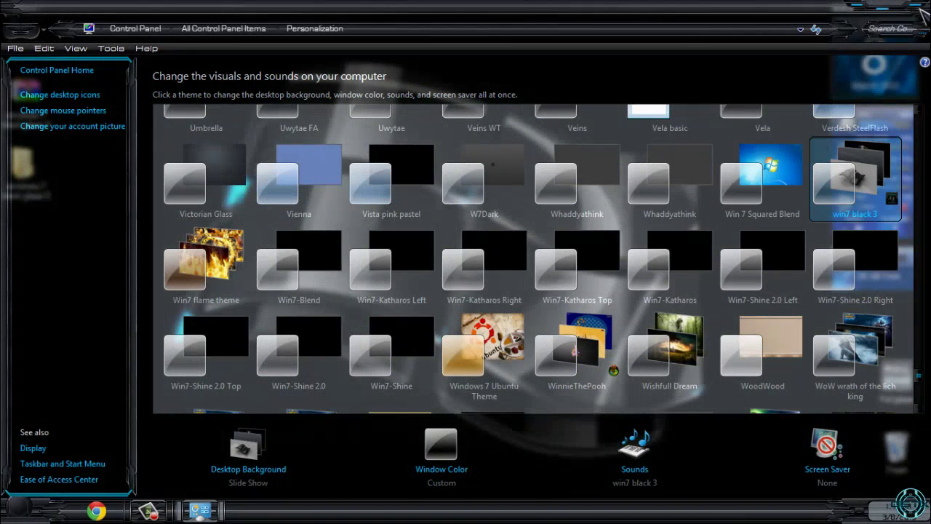
click(919, 10)
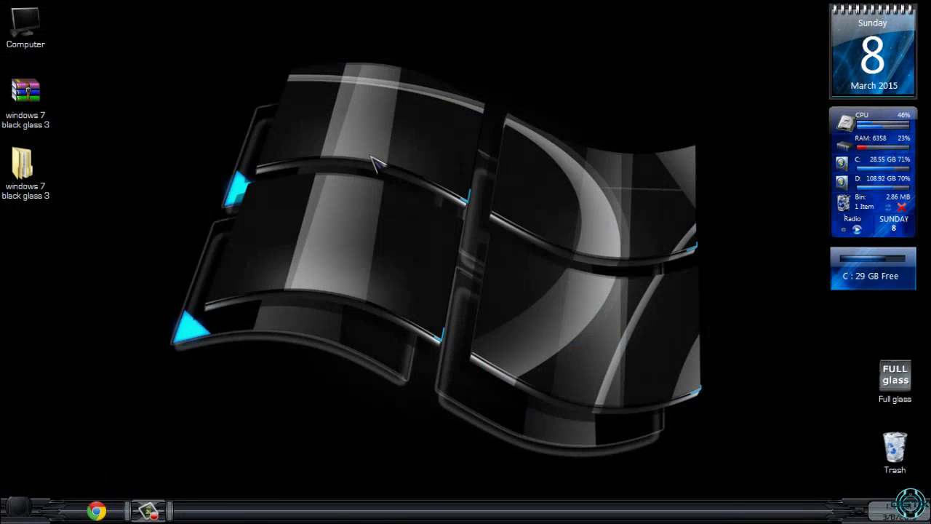
key(super)
click(245, 264)
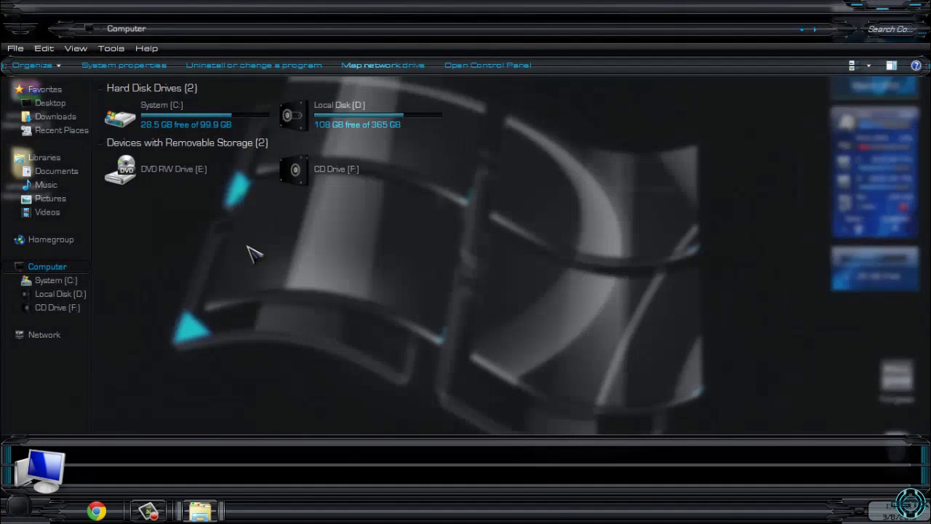
drag(374, 8, 428, 47)
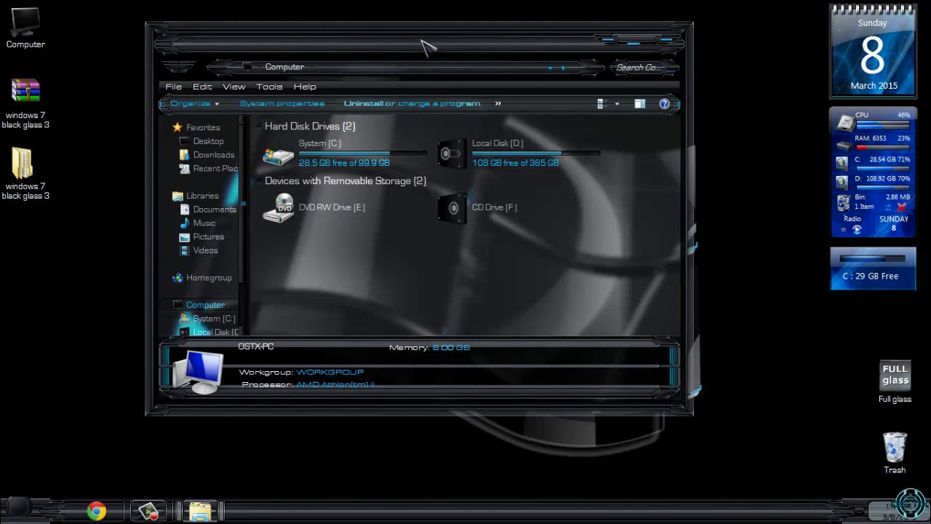
click(668, 46)
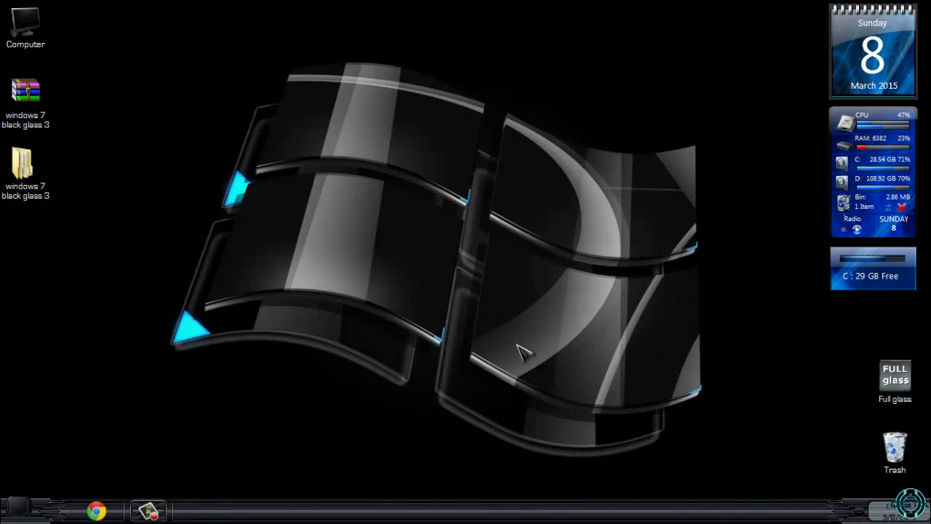
- Open the windows 7 black glass 3 folder down to its extras subfolder
double_click(28, 174)
double_click(327, 150)
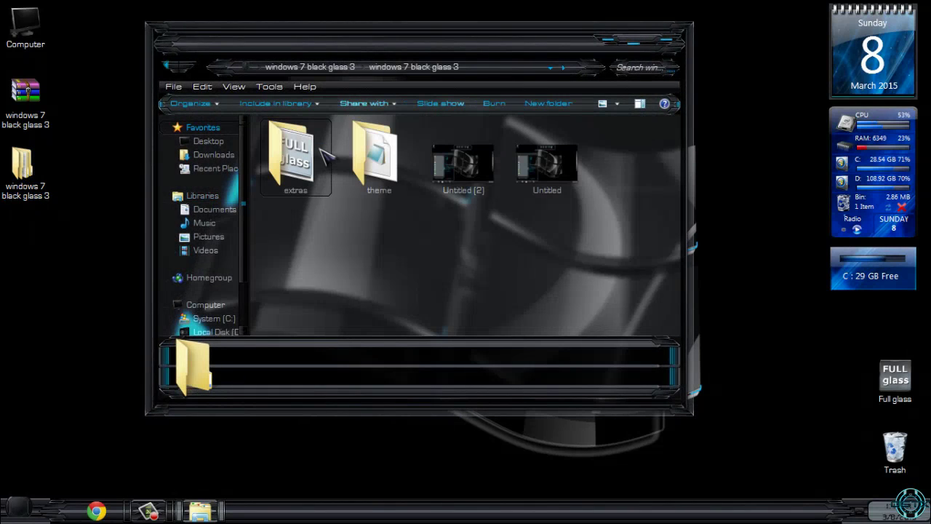
double_click(293, 155)
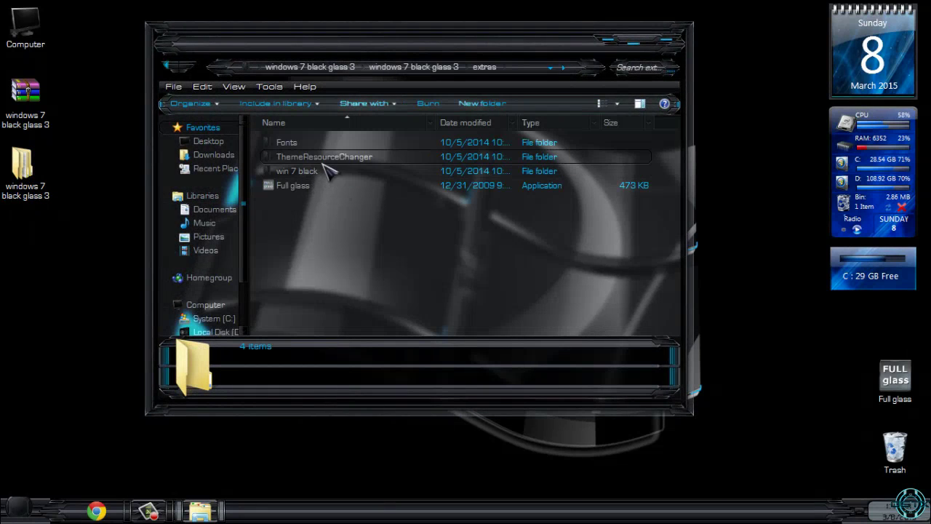
- Install the seven DS-DIGI and Eurostile fonts from extras\Fonts, then return and select ThemeResourceChanger
double_click(291, 143)
drag(374, 287, 266, 139)
right_click(284, 141)
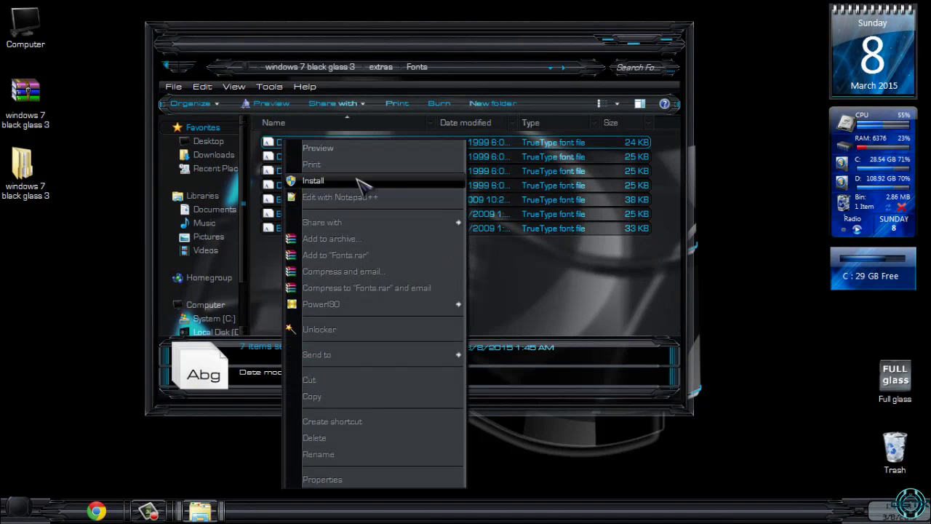
click(530, 277)
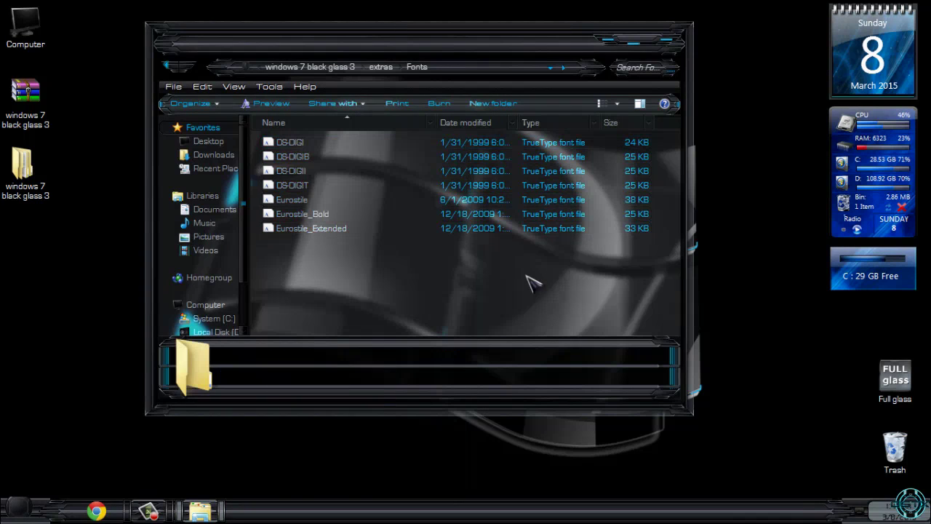
drag(378, 271, 276, 140)
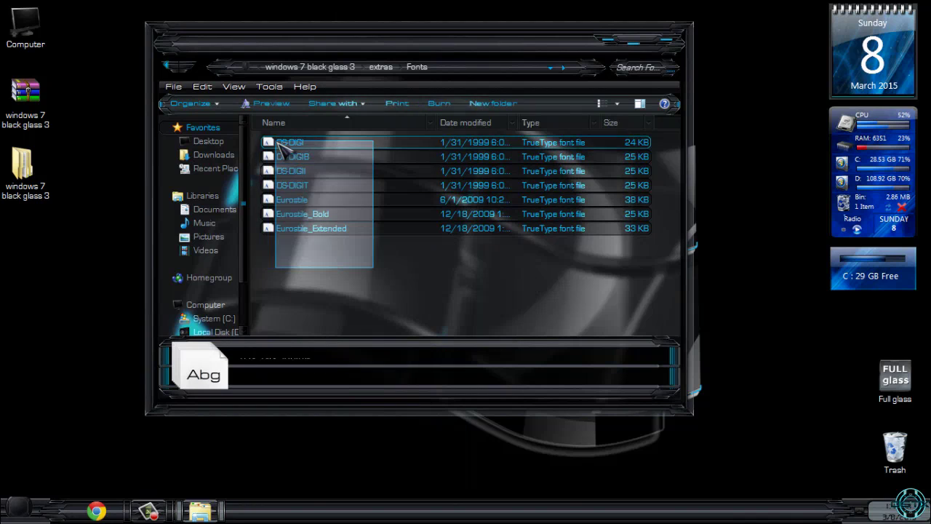
right_click(276, 141)
key(alt+Left)
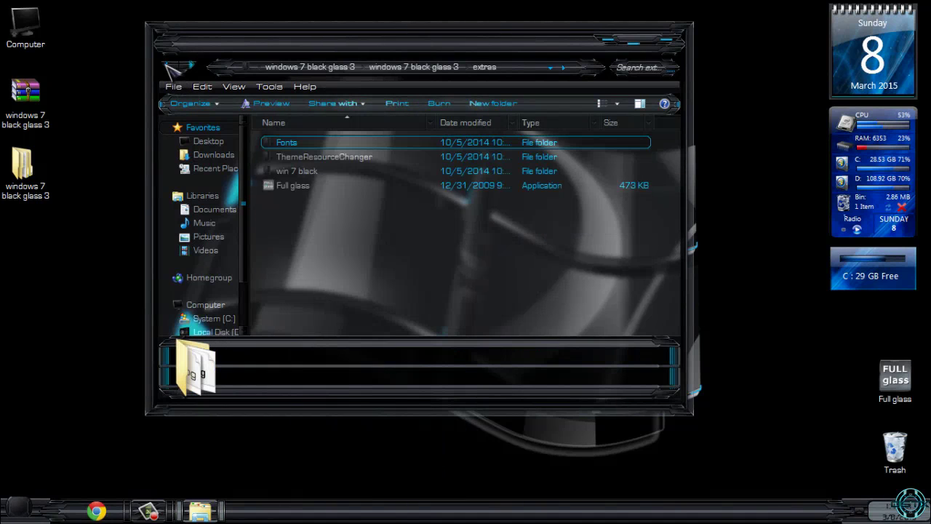
click(310, 159)
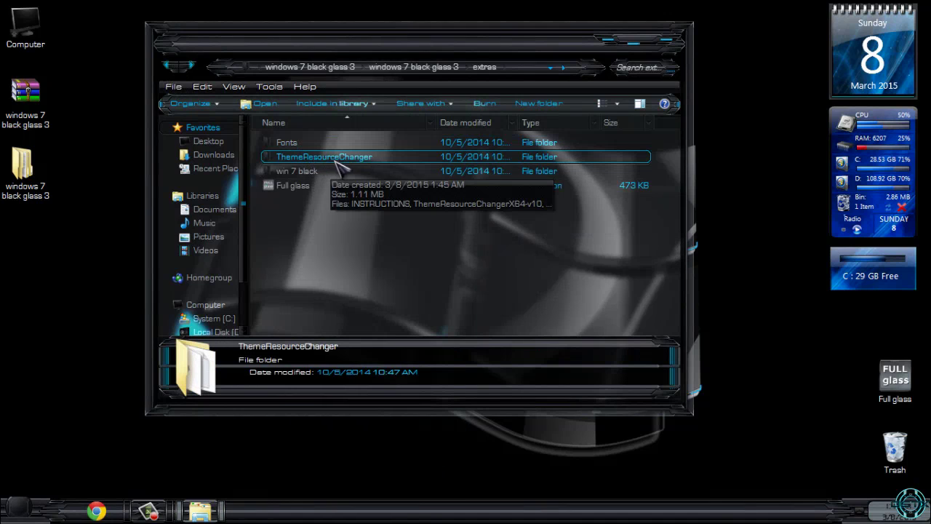
double_click(320, 172)
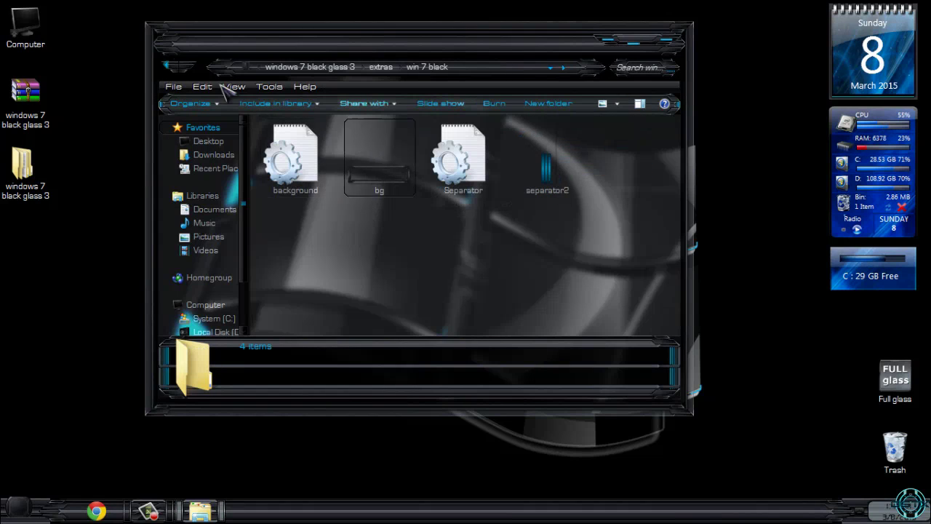
click(172, 66)
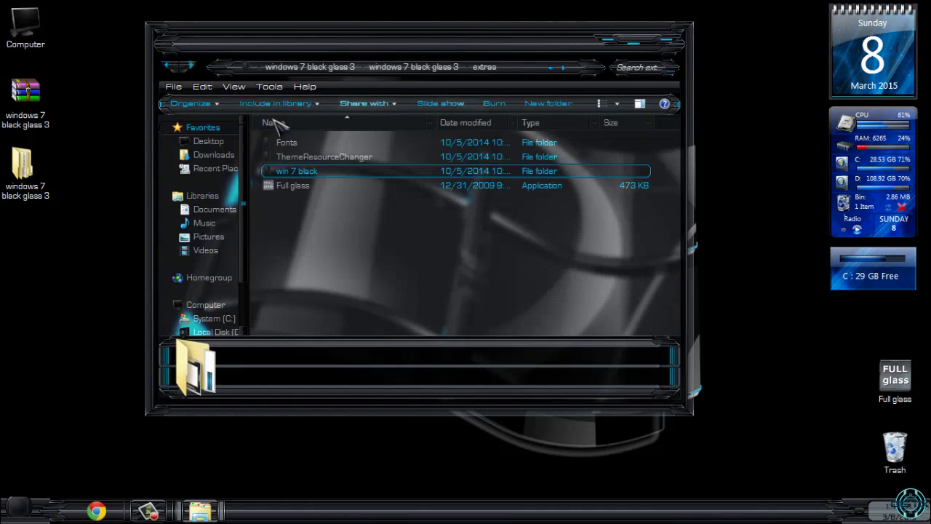
double_click(313, 175)
click(175, 67)
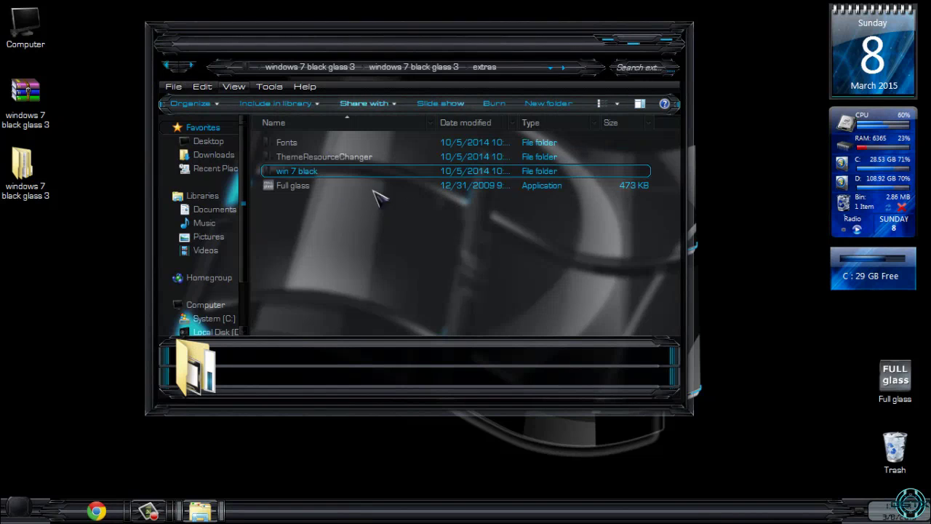
double_click(320, 175)
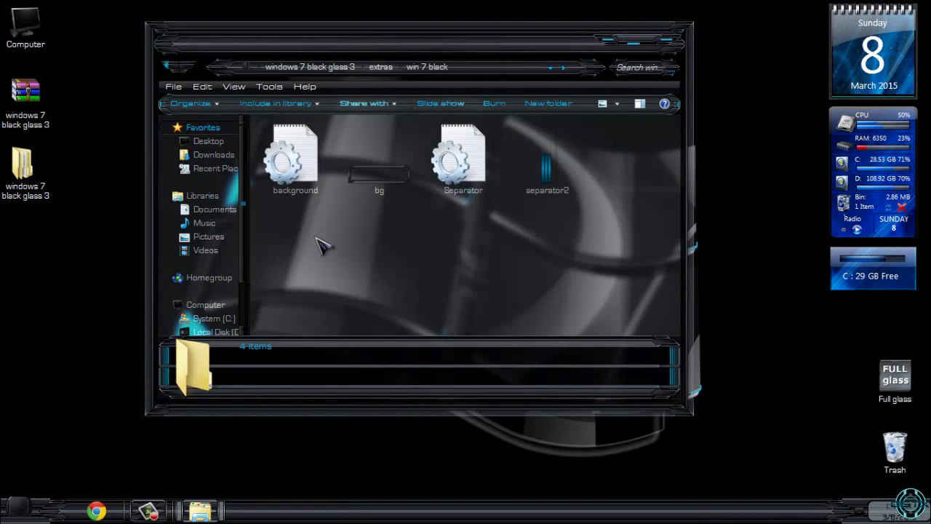
click(176, 67)
double_click(314, 175)
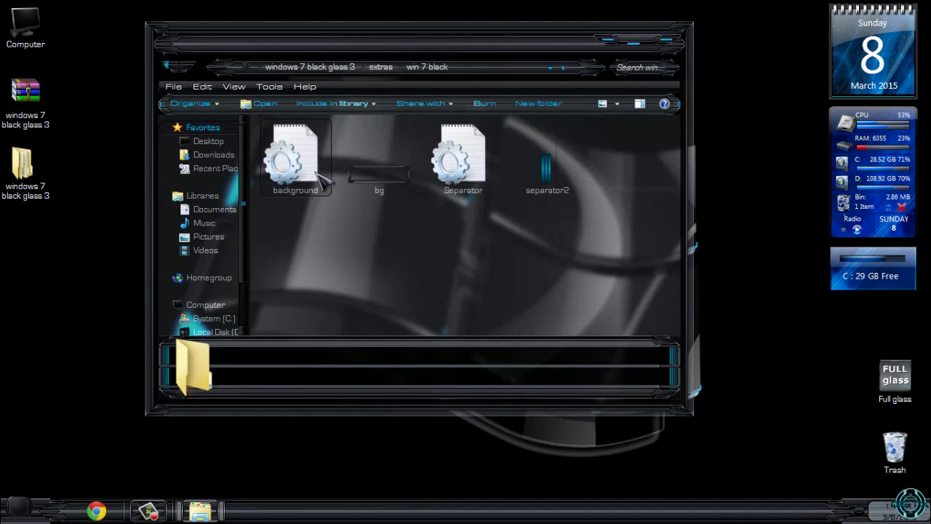
drag(459, 174, 524, 284)
click(168, 67)
click(291, 187)
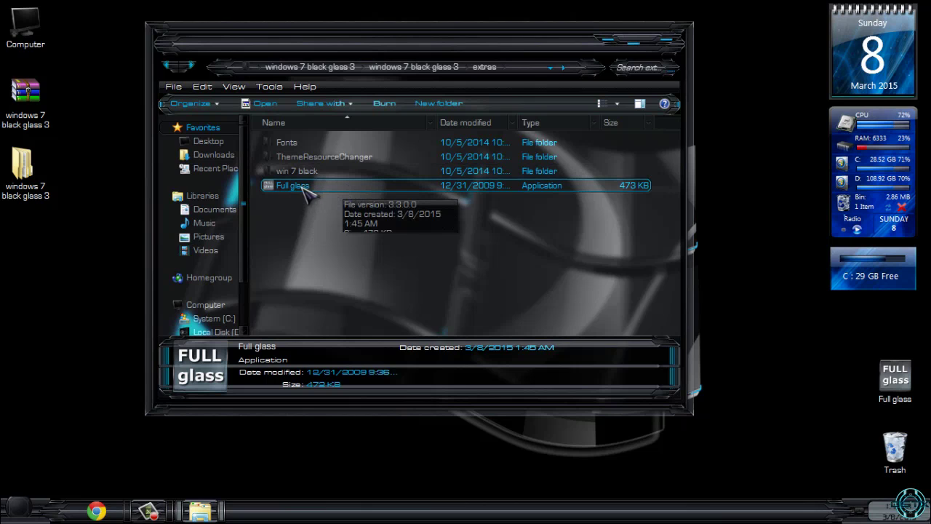
click(663, 55)
- Open Computer from the Start menu and close it again
key(super)
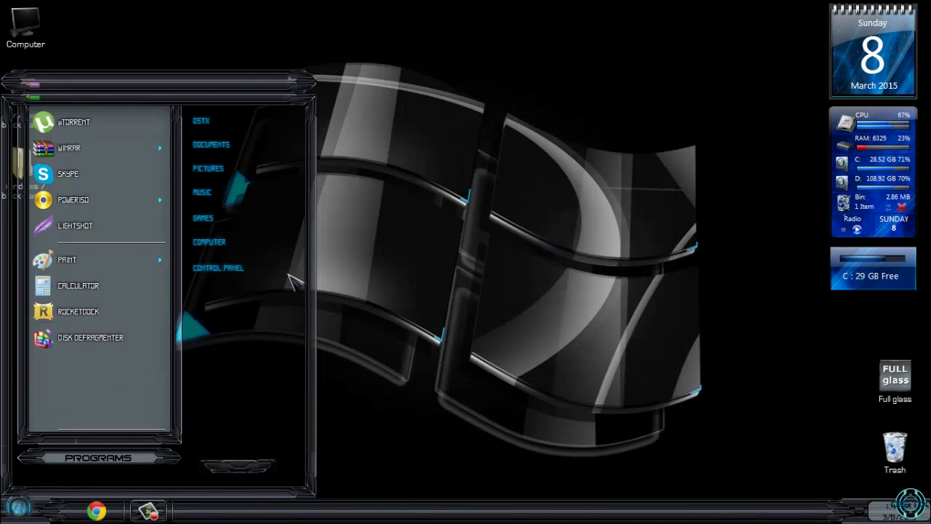
click(245, 245)
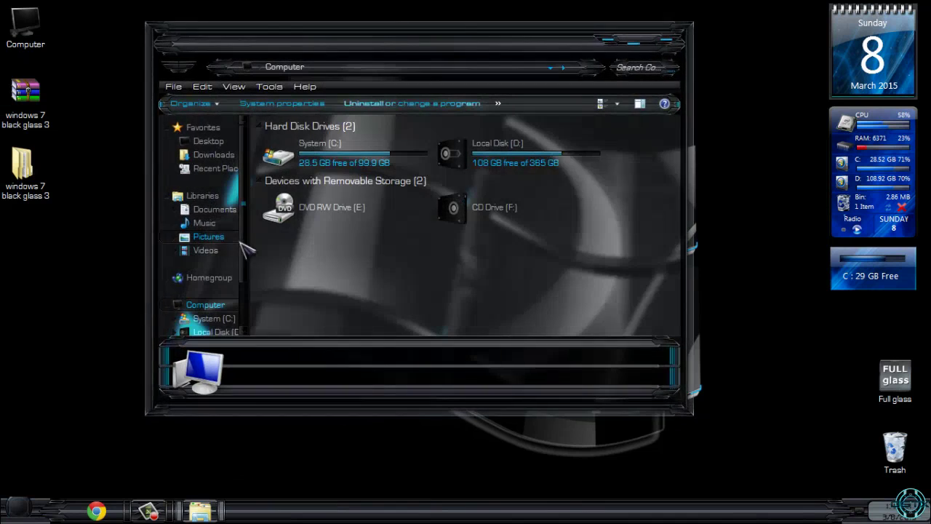
click(669, 45)
drag(736, 1, 880, 362)
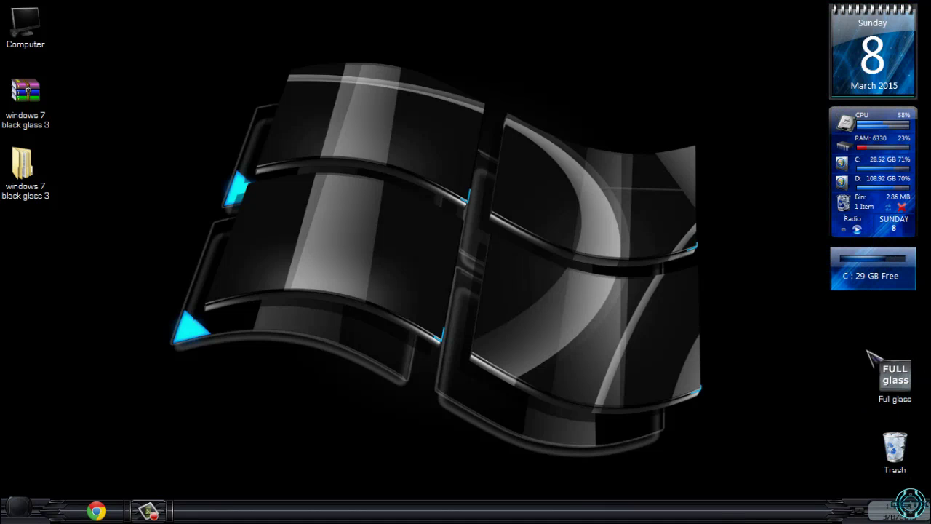
right_click(252, 136)
key(Escape)
- Open System properties via Computer in the Start menu, restore the window, then close it
key(super)
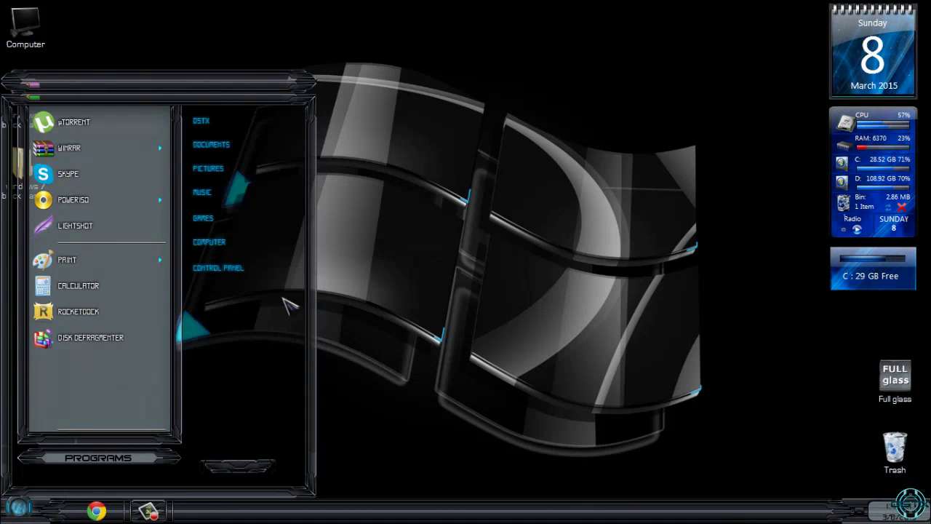
right_click(225, 245)
click(270, 374)
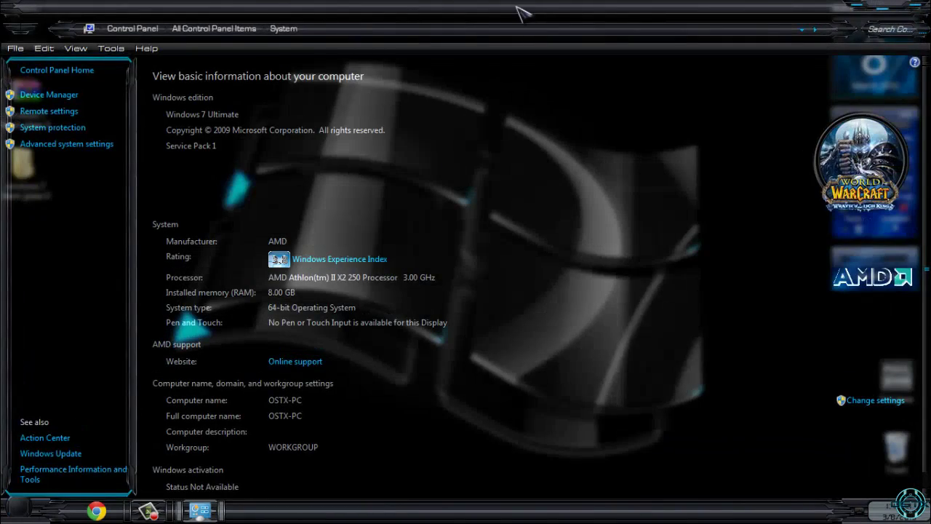
drag(518, 10, 578, 40)
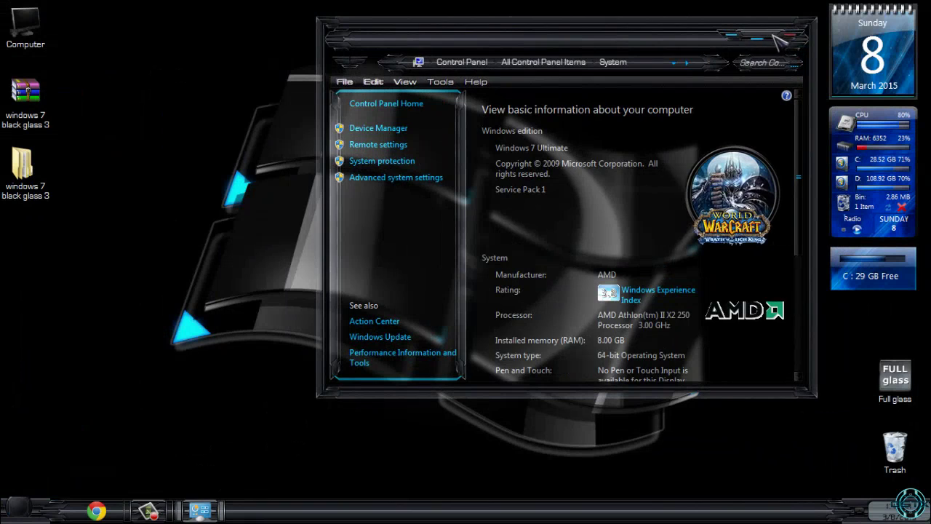
click(808, 28)
- Open Control Panel from Start, move it left, then close it
key(super)
click(267, 265)
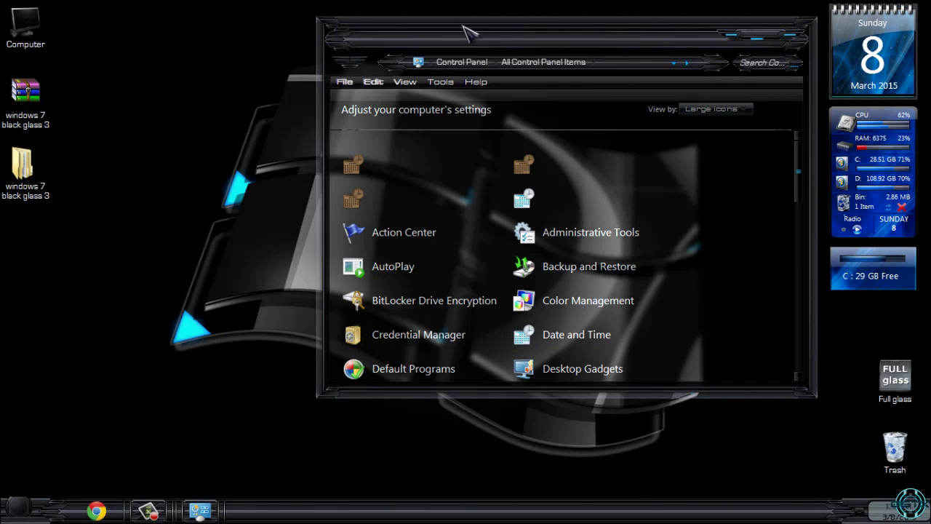
drag(509, 48, 364, 70)
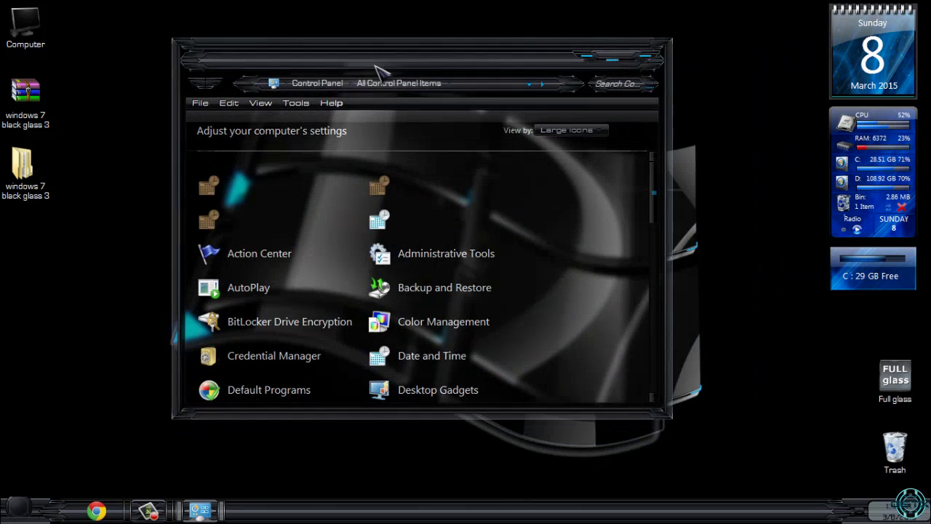
click(644, 58)
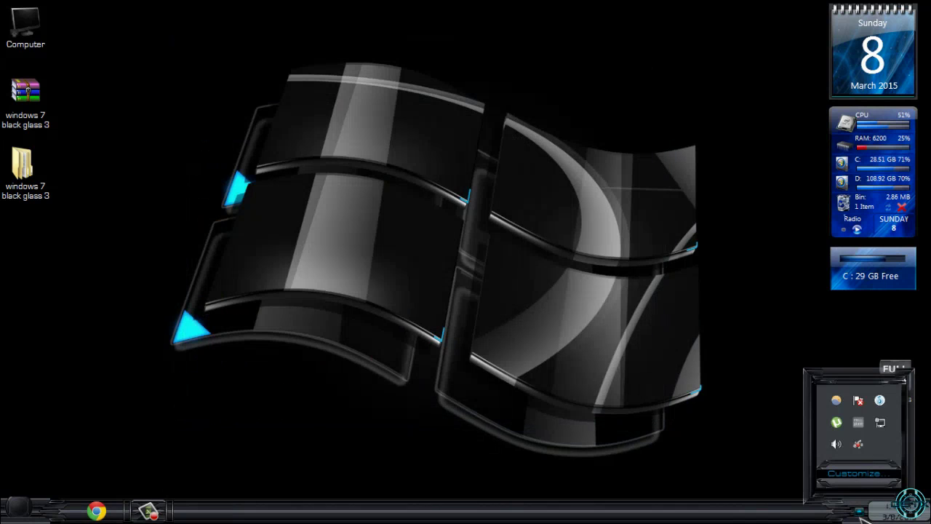
click(18, 507)
key(Escape)
key(super+e)
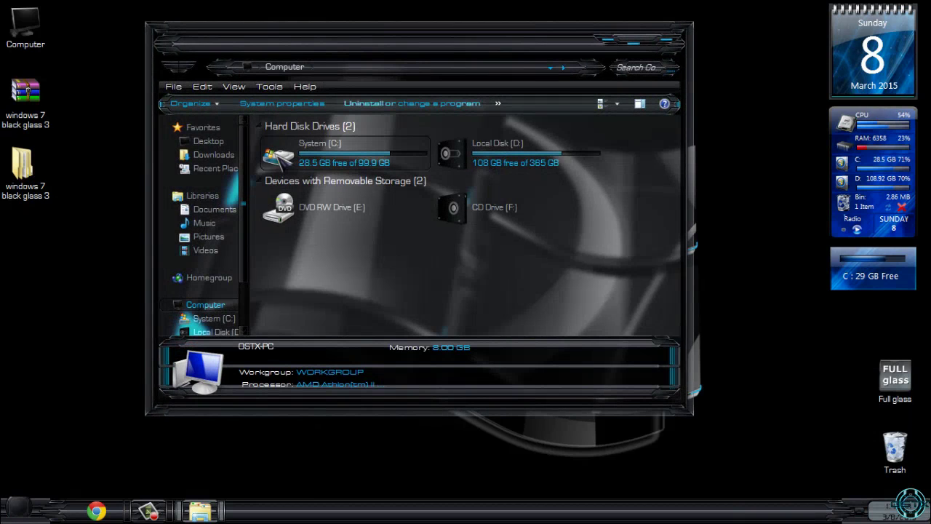
click(658, 45)
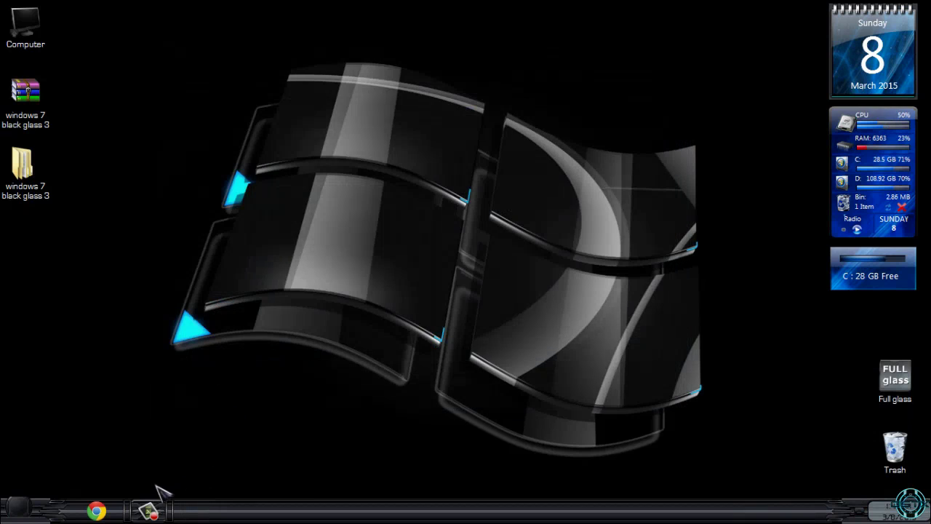
double_click(22, 165)
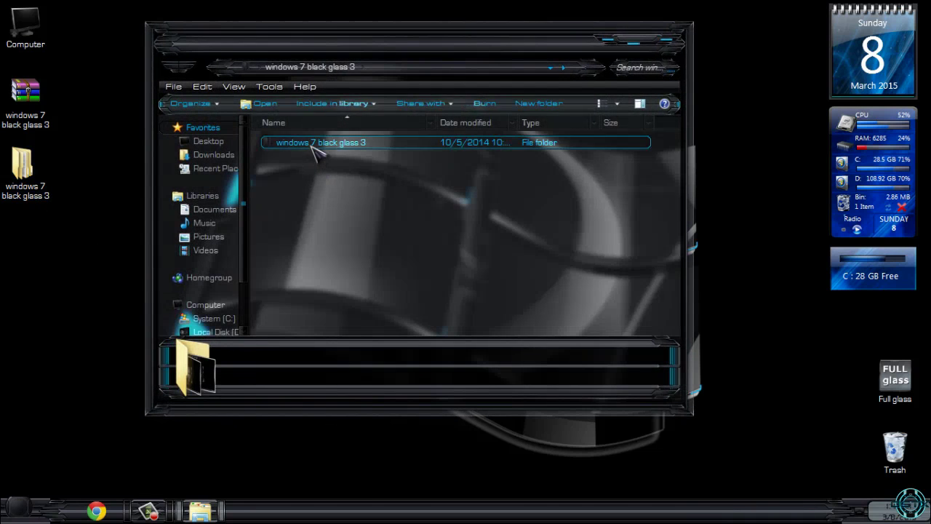
double_click(313, 145)
click(463, 163)
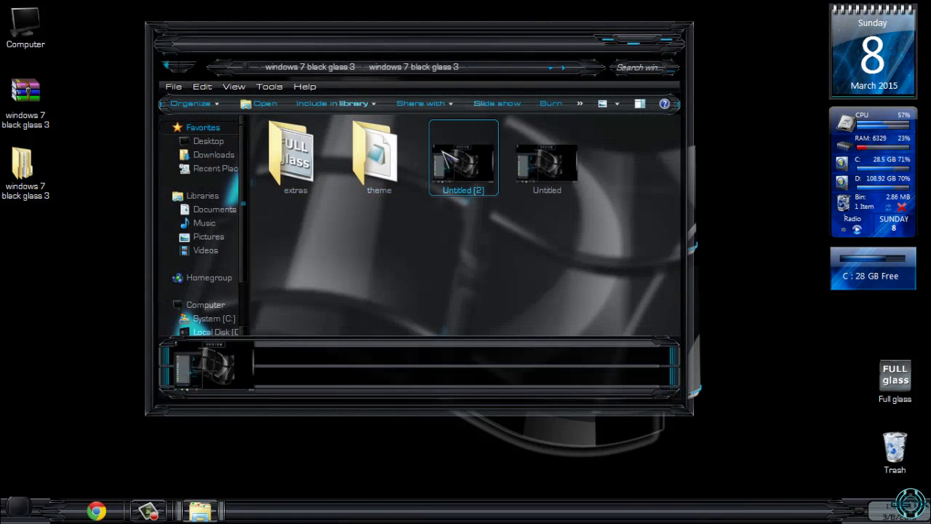
click(546, 164)
click(666, 41)
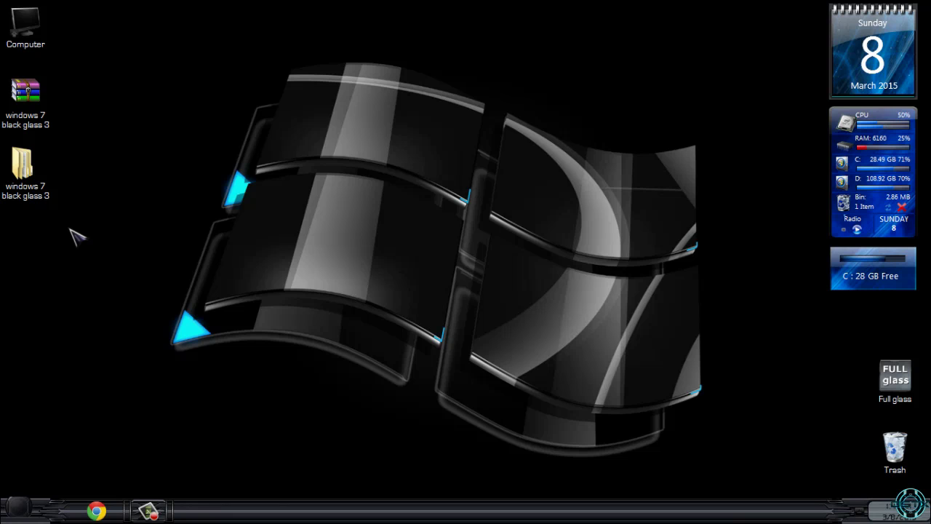
key(super)
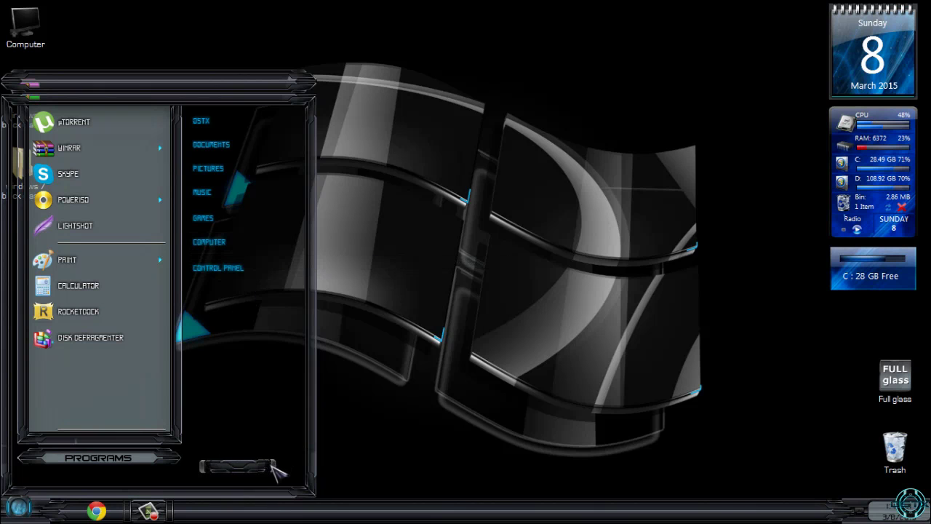
- Browse All Programs, then open the Documents library from the Start menu
click(125, 458)
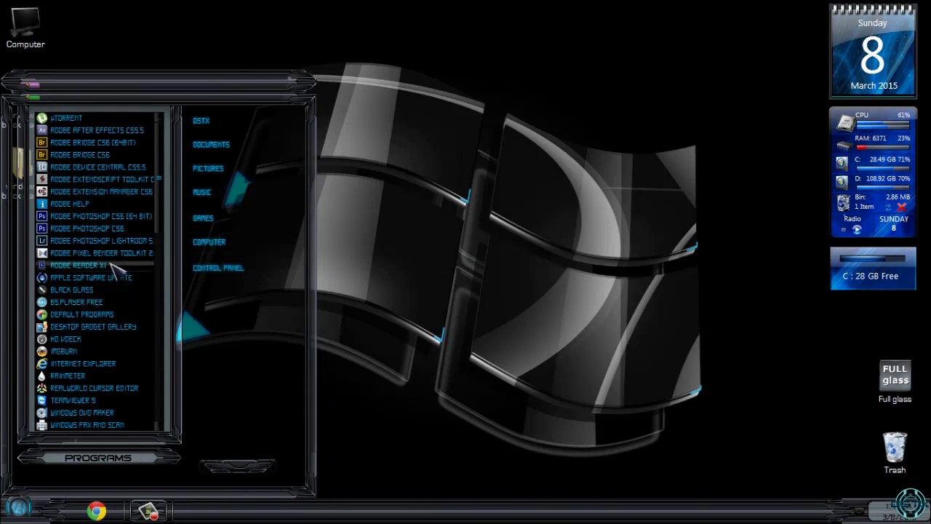
scroll(117, 268, down, 5)
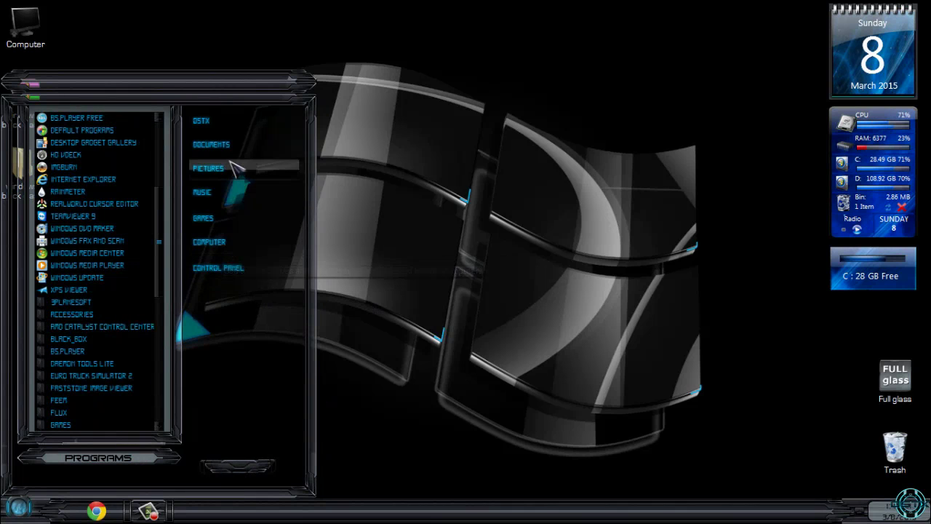
click(215, 144)
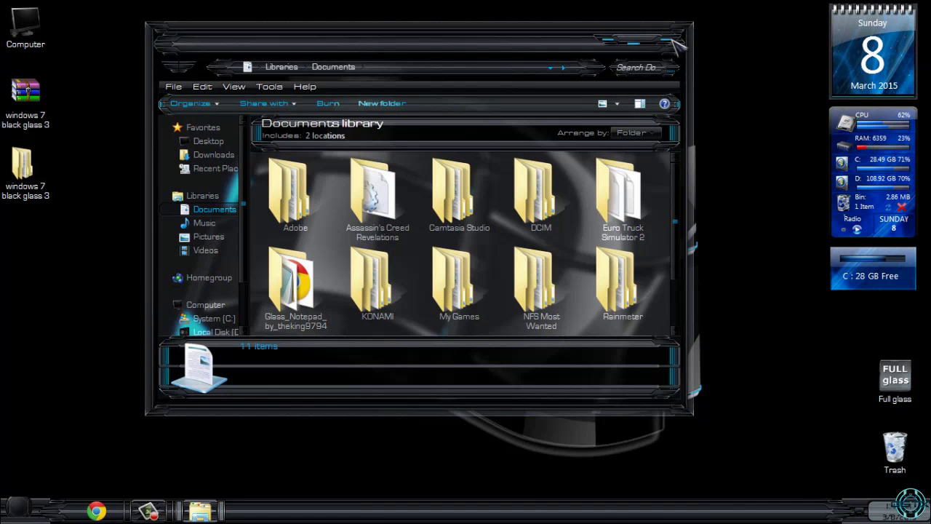